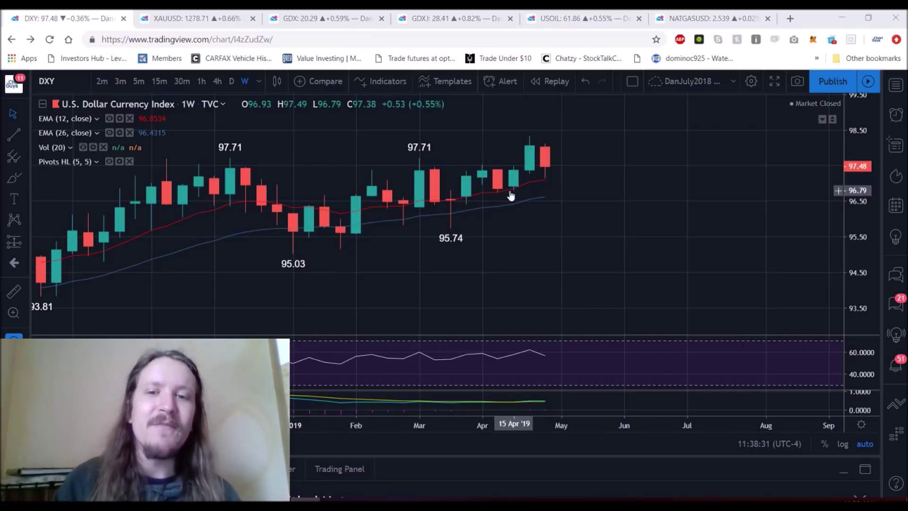
Step: Show the dollar index on the daily interval and draw horizontal lines at 98.33, 97.15 and 98.10
{"action": "left_click", "coordinate": [231, 81]}
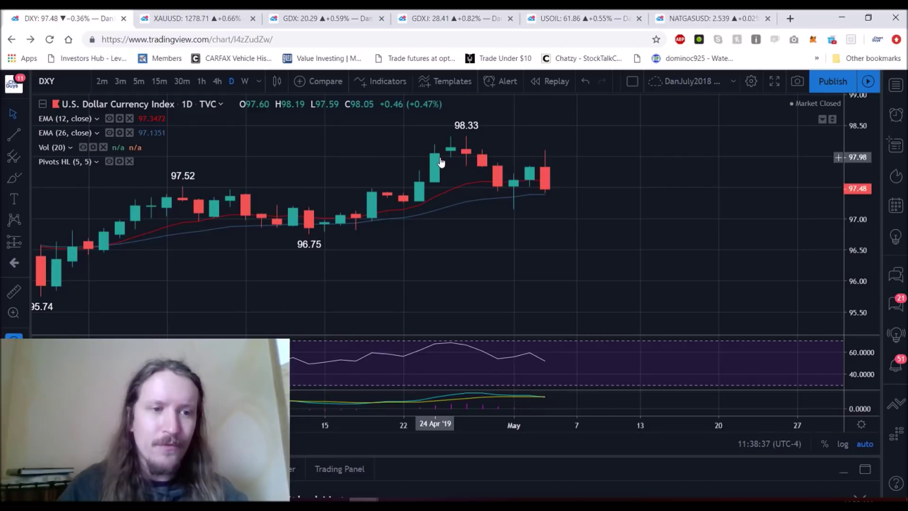
{"action": "key", "text": "alt+h"}
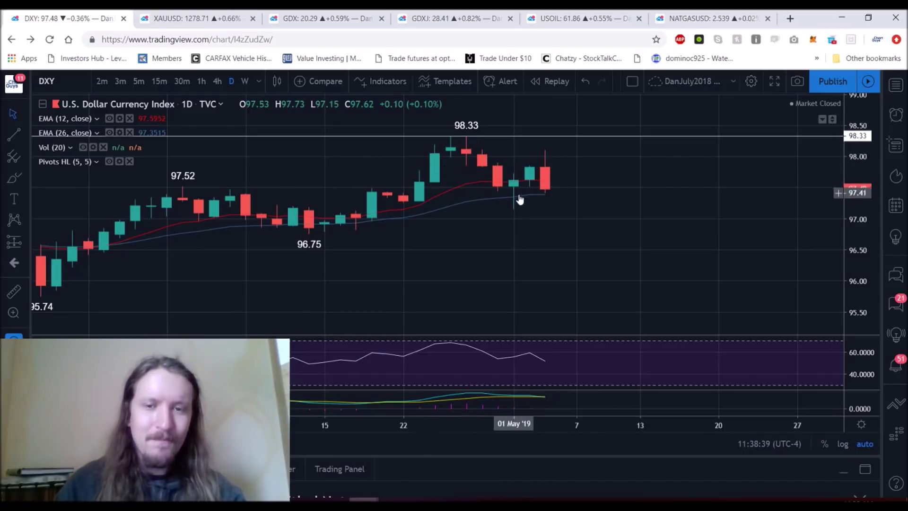
{"action": "key", "text": "alt+h"}
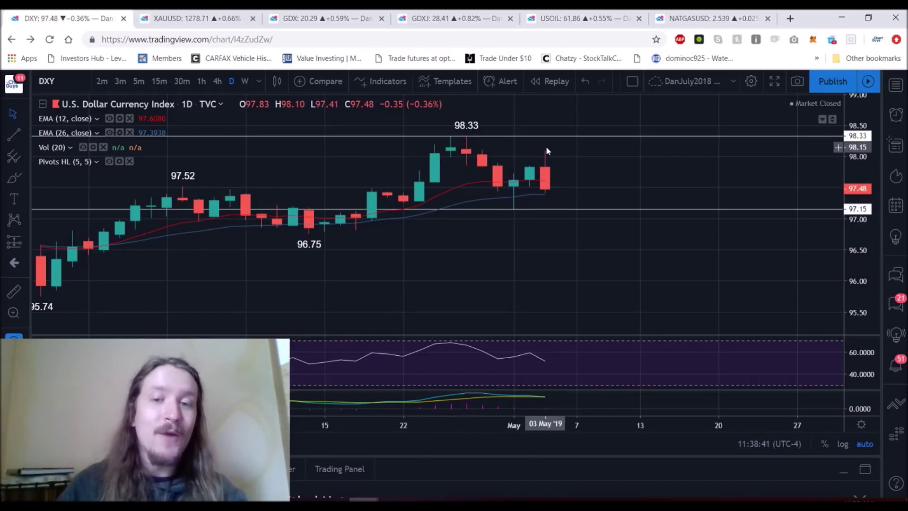
{"action": "key", "text": "alt+h"}
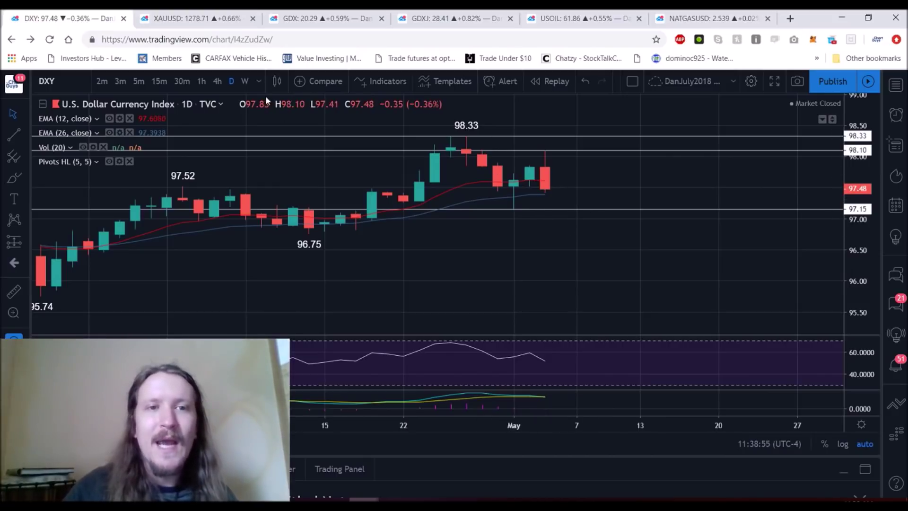
Step: Compare the dollar index's weekly and daily candles against the drawn levels, finishing on the monthly interval
{"action": "left_click", "coordinate": [246, 81]}
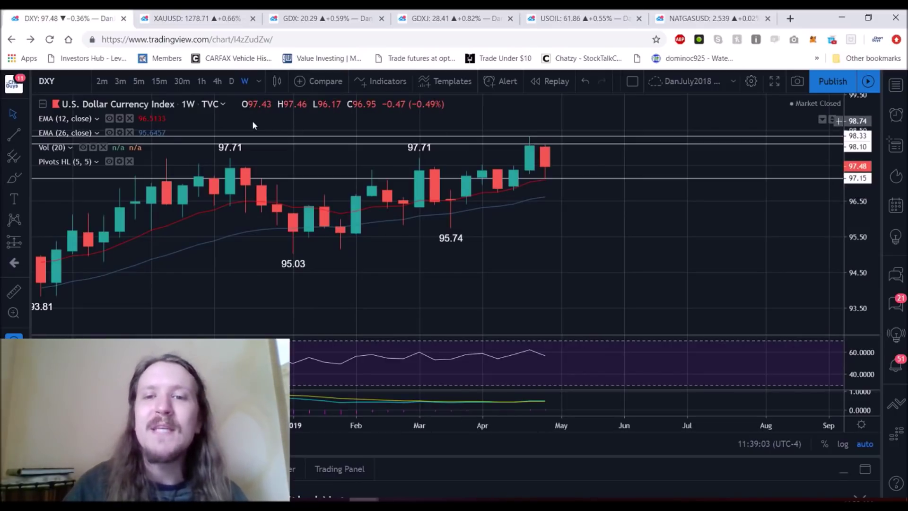
{"action": "left_click", "coordinate": [232, 88]}
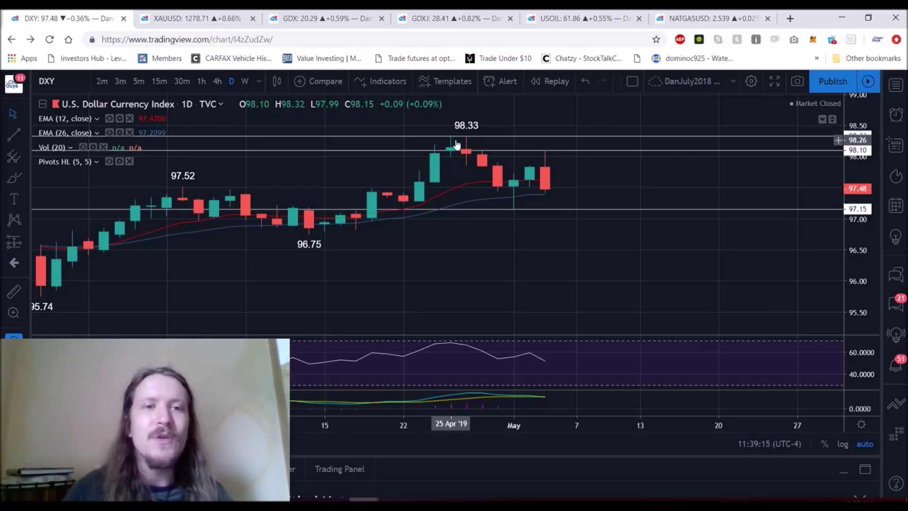
{"action": "left_click_drag", "start_coordinate": [338, 148], "coordinate": [339, 154]}
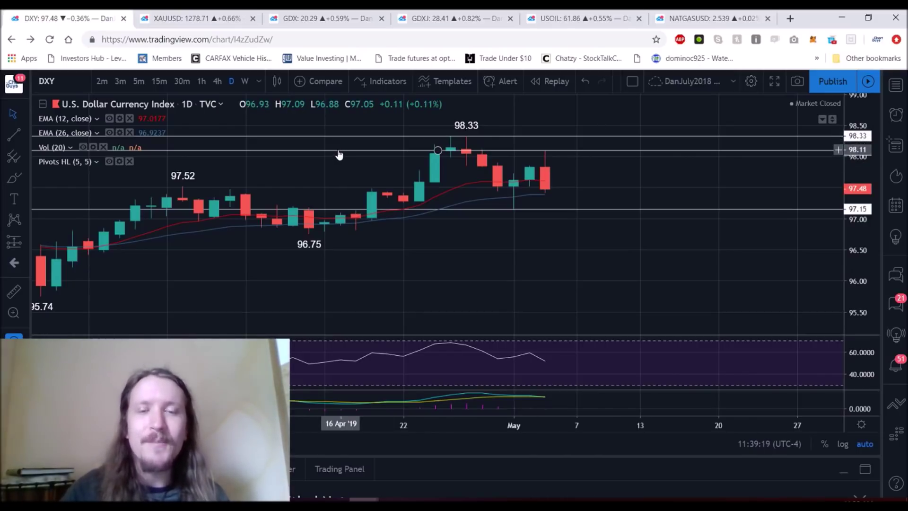
{"action": "left_click", "coordinate": [244, 81]}
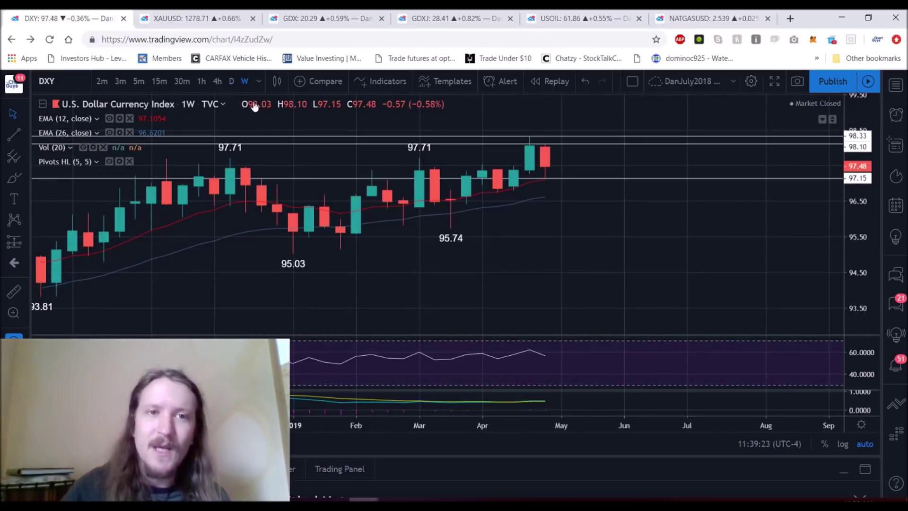
{"action": "left_click", "coordinate": [259, 81]}
{"action": "left_click", "coordinate": [307, 470]}
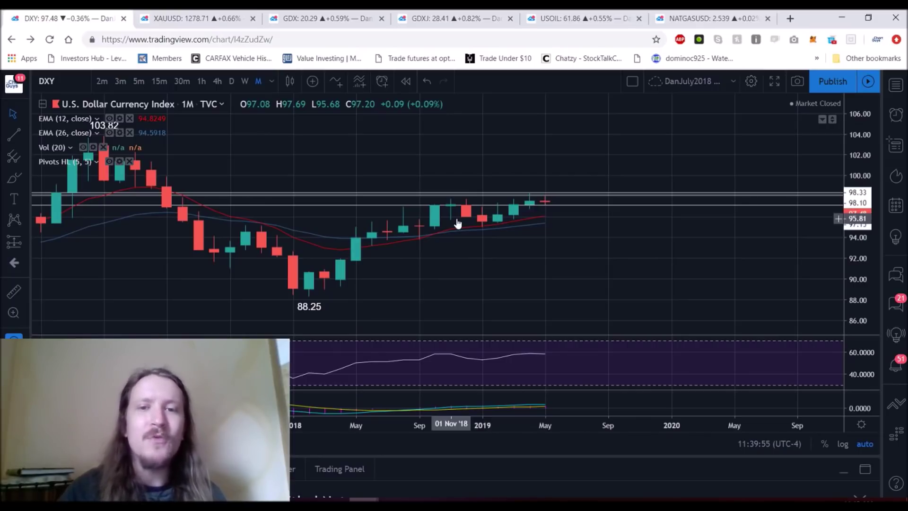
Step: Open the XAUUSD gold chart and draw horizontal lines at the recent daily swing high 1288.58 and swing low 1266.18
{"action": "key", "text": "ctrl+Tab"}
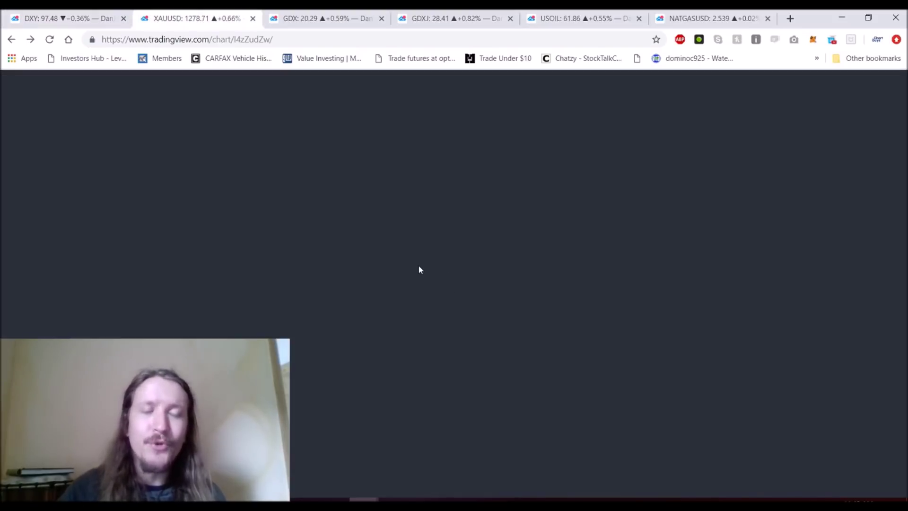
{"action": "scroll", "coordinate": [586, 270], "scroll_direction": "up", "scroll_amount": 2}
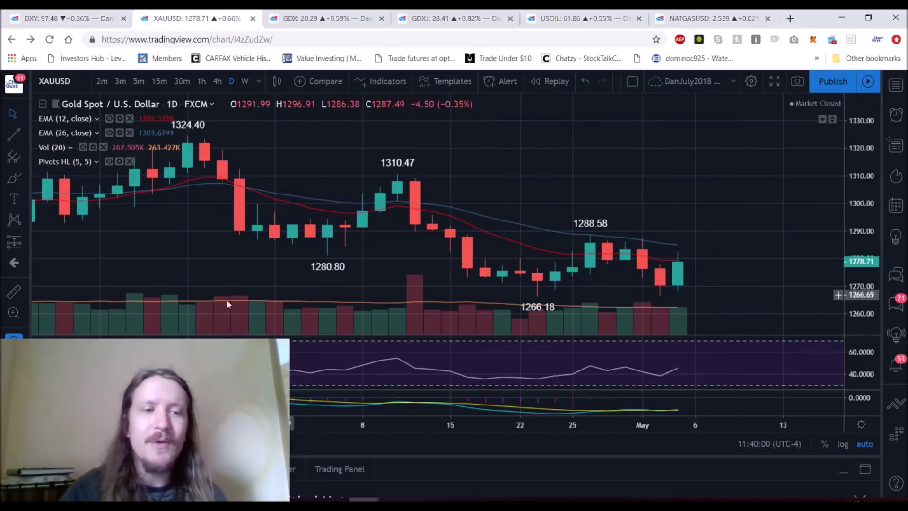
{"action": "key", "text": "alt+h"}
{"action": "key", "text": "alt+h"}
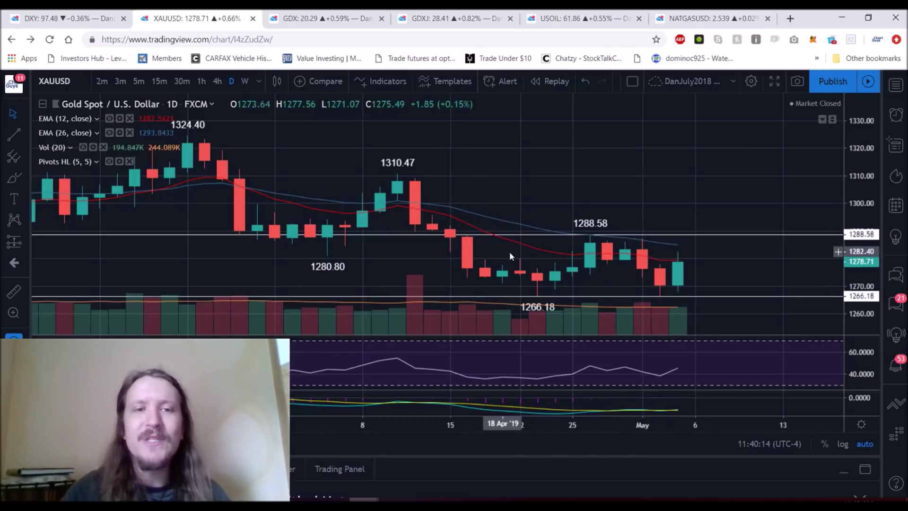
Step: Examine gold's daily candles around the two new levels and view the same range on the weekly interval
{"action": "scroll", "coordinate": [510, 256], "scroll_direction": "down", "scroll_amount": 3}
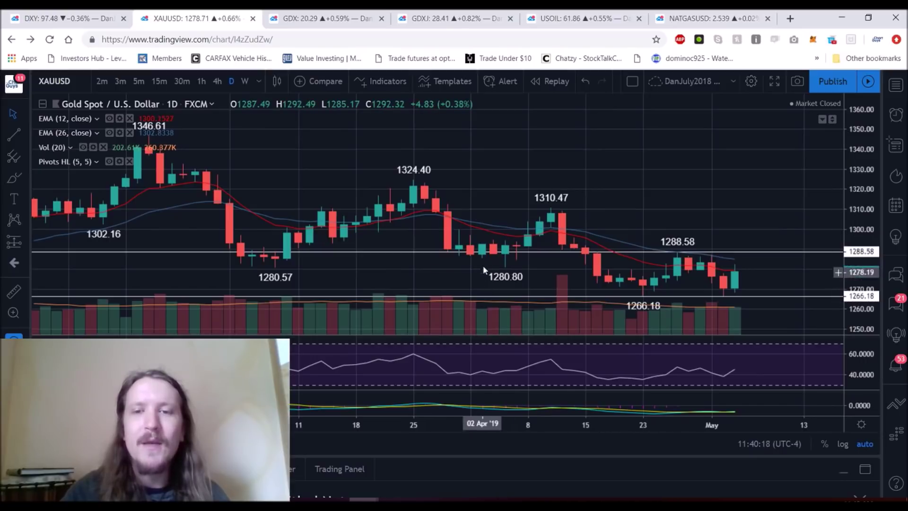
{"action": "scroll", "coordinate": [453, 279], "scroll_direction": "up", "scroll_amount": 2}
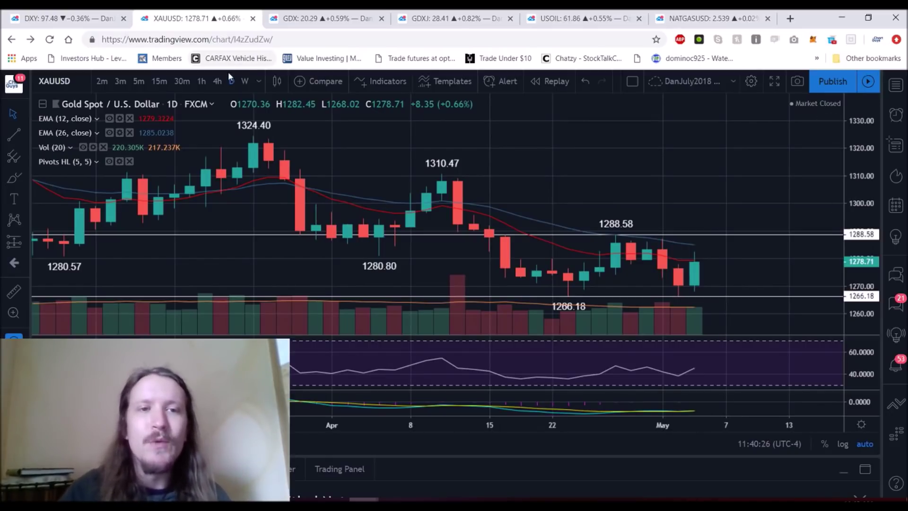
{"action": "left_click", "coordinate": [246, 82]}
{"action": "scroll", "coordinate": [601, 235], "scroll_direction": "up", "scroll_amount": 3}
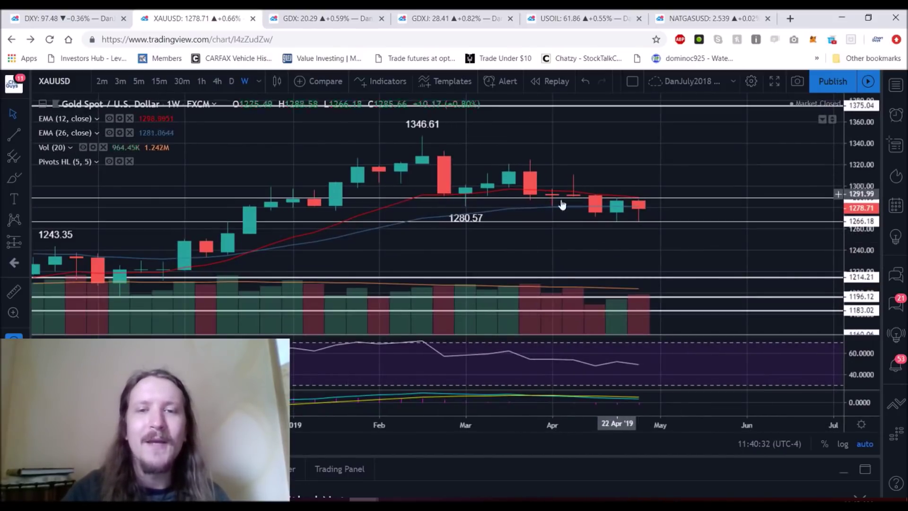
Step: Examine gold's longer-term trend on the monthly interval and return the chart to the weekly interval
{"action": "left_click", "coordinate": [255, 81]}
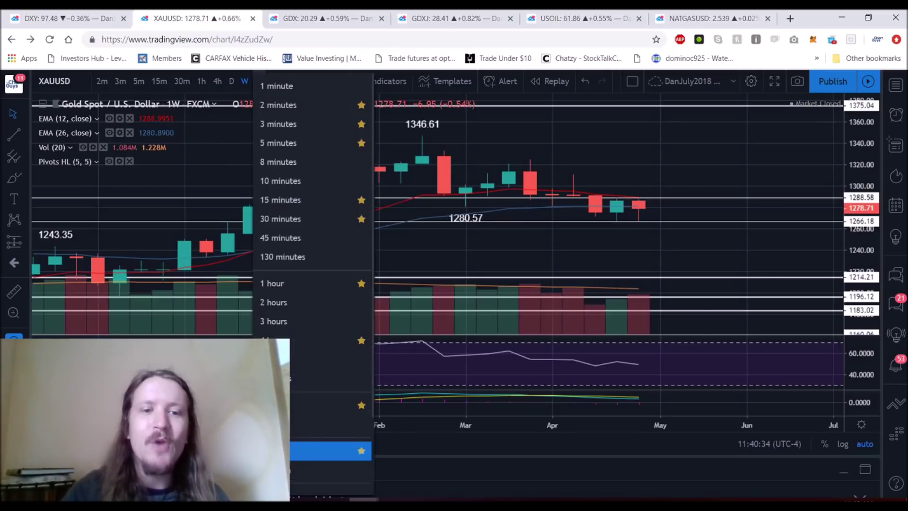
{"action": "left_click", "coordinate": [331, 469]}
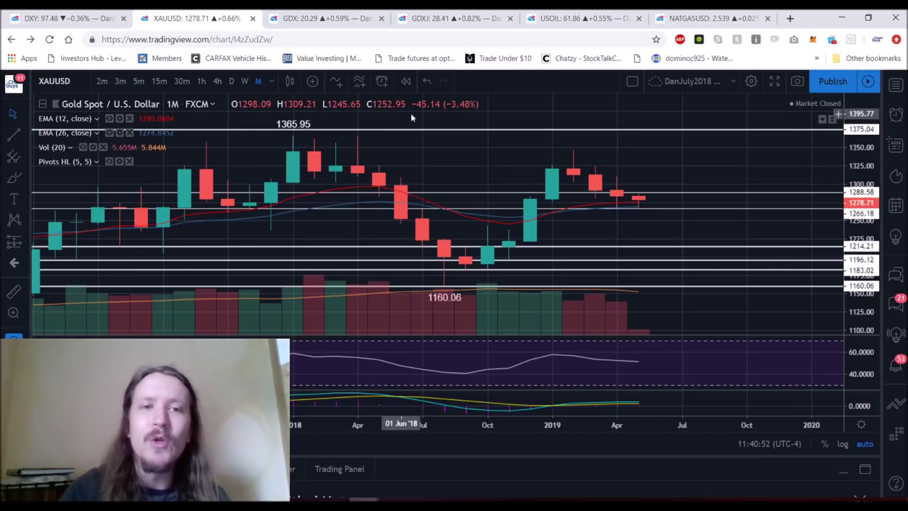
{"action": "scroll", "coordinate": [256, 134], "scroll_direction": "down", "scroll_amount": 2}
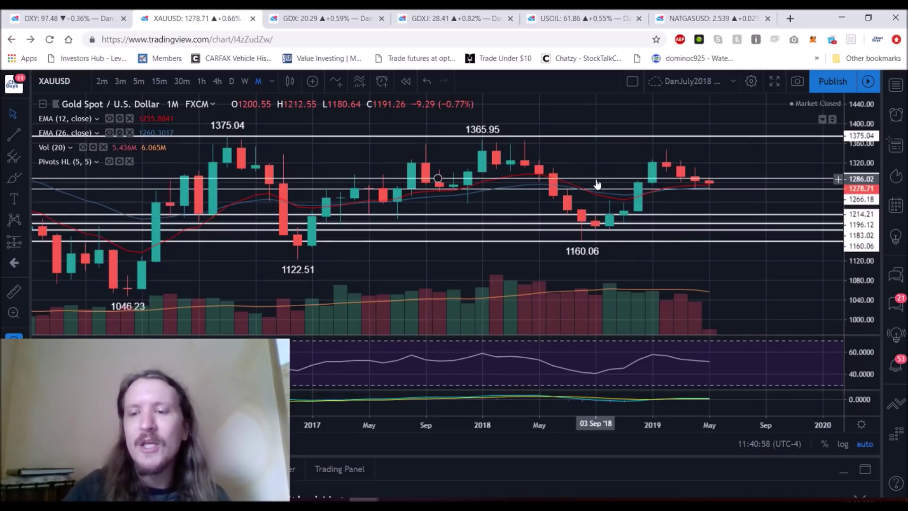
{"action": "scroll", "coordinate": [529, 189], "scroll_direction": "up", "scroll_amount": 3}
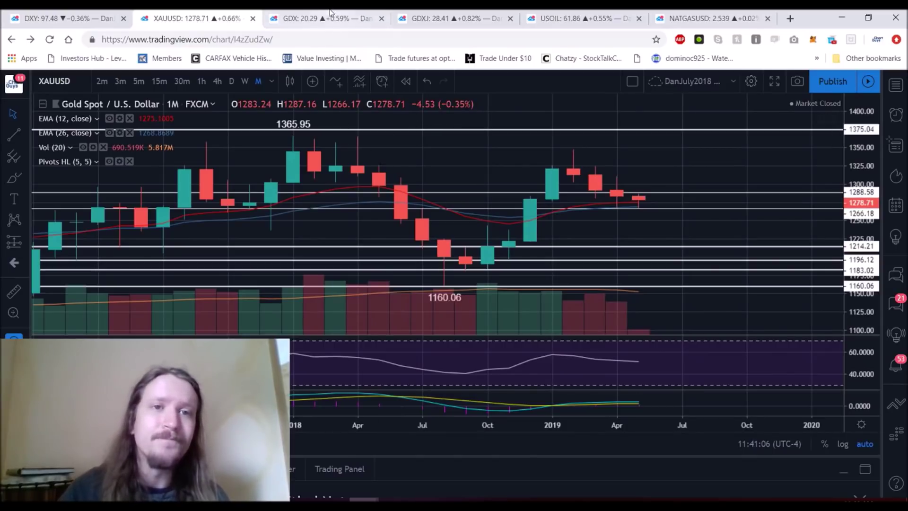
{"action": "left_click", "coordinate": [244, 81]}
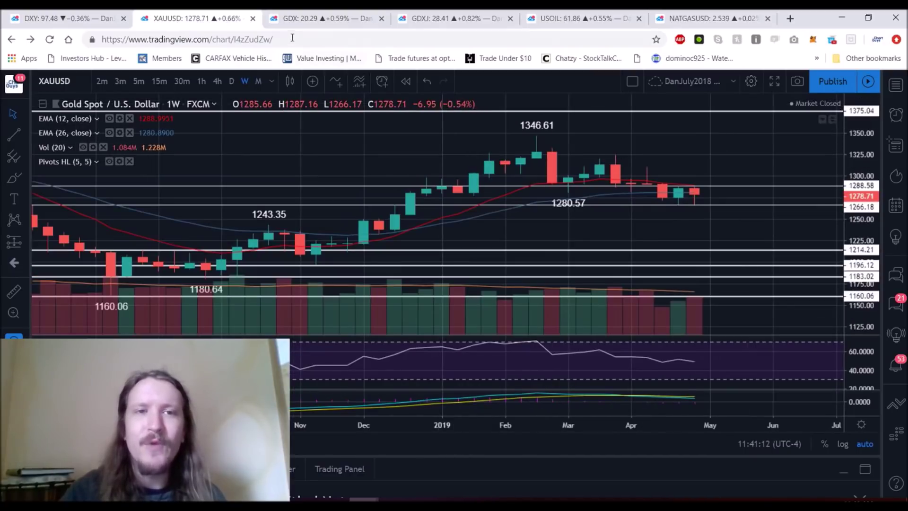
Step: Compare the weekly GDX gold miners chart with the weekly gold chart, ending on GDX
{"action": "left_click", "coordinate": [310, 18]}
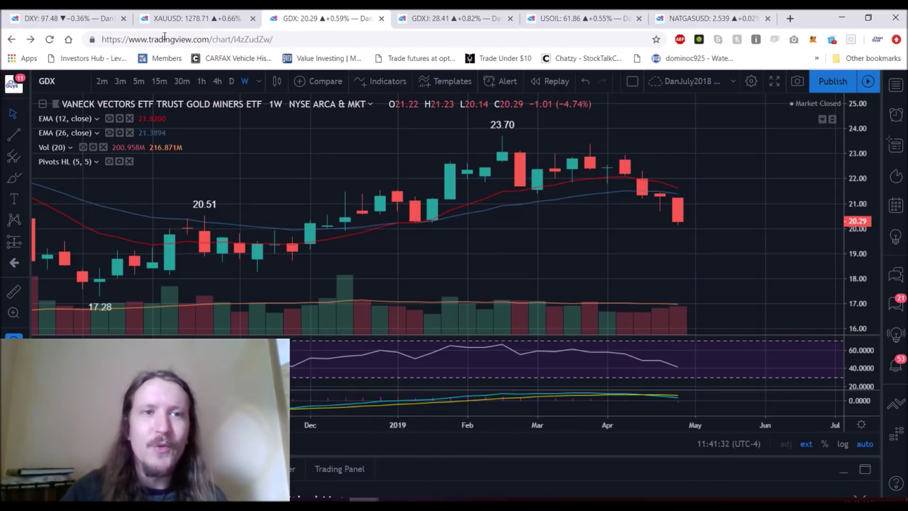
{"action": "key", "text": "ctrl+shift+Tab"}
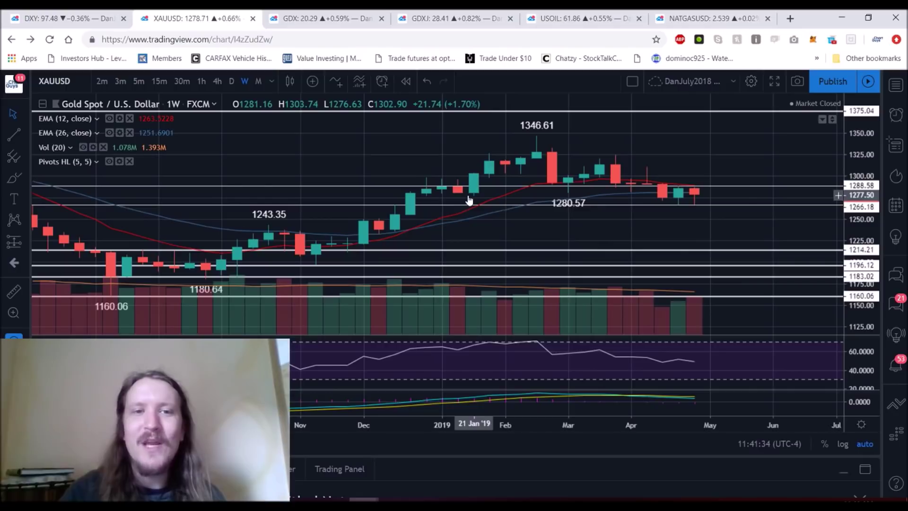
{"action": "left_click", "coordinate": [308, 19]}
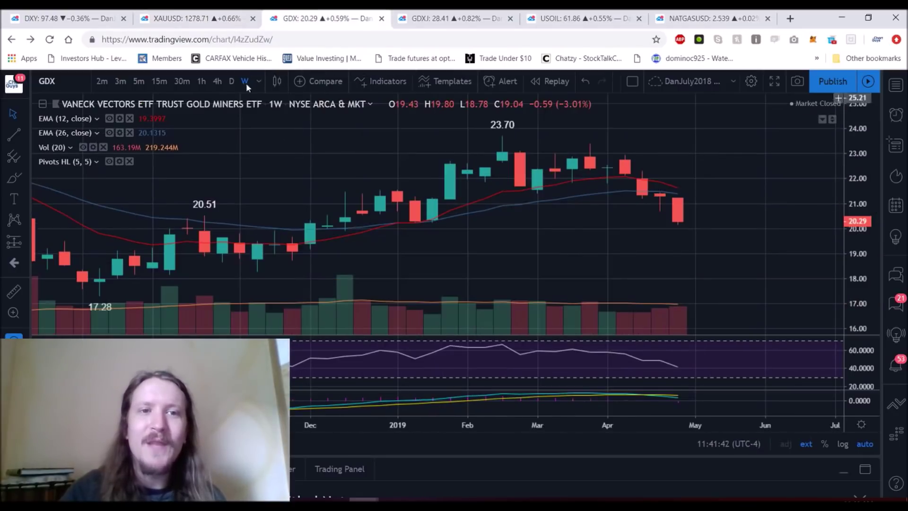
Step: Show GDX on the monthly interval and examine its multi-year price history
{"action": "left_click", "coordinate": [261, 82]}
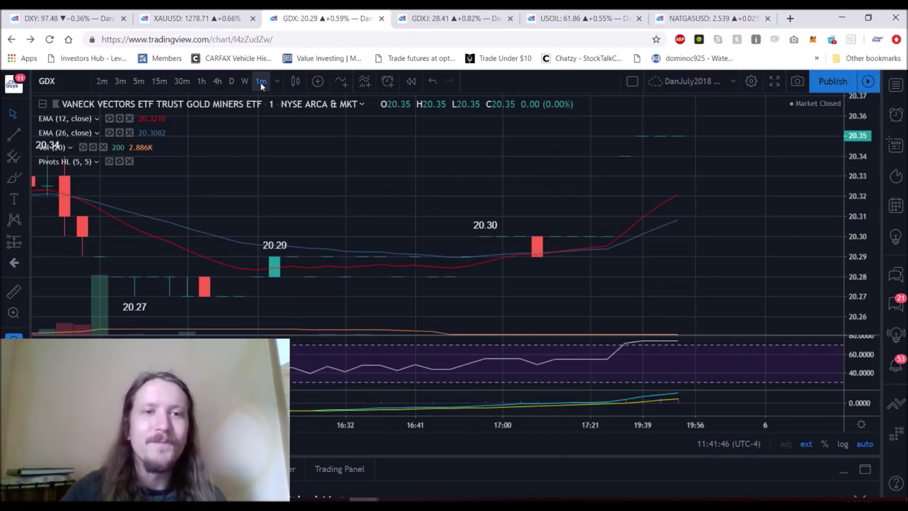
{"action": "left_click", "coordinate": [274, 82]}
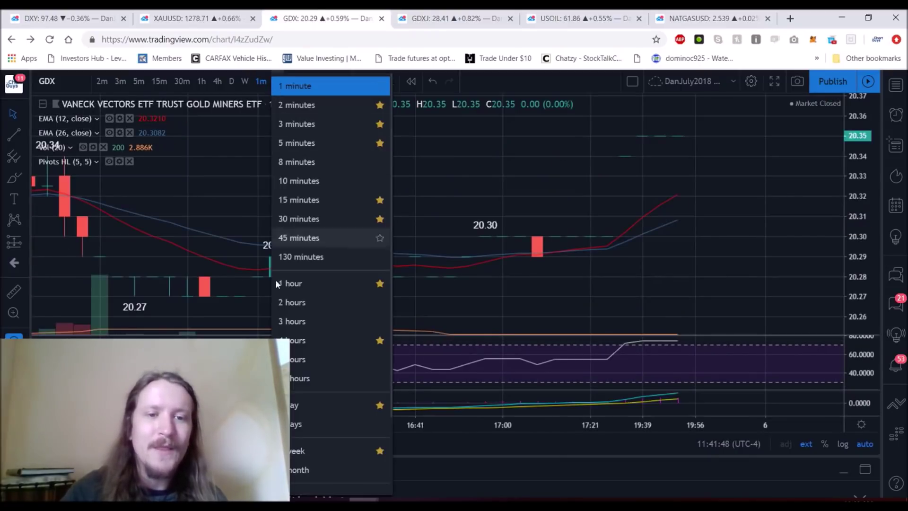
{"action": "left_click", "coordinate": [326, 453]}
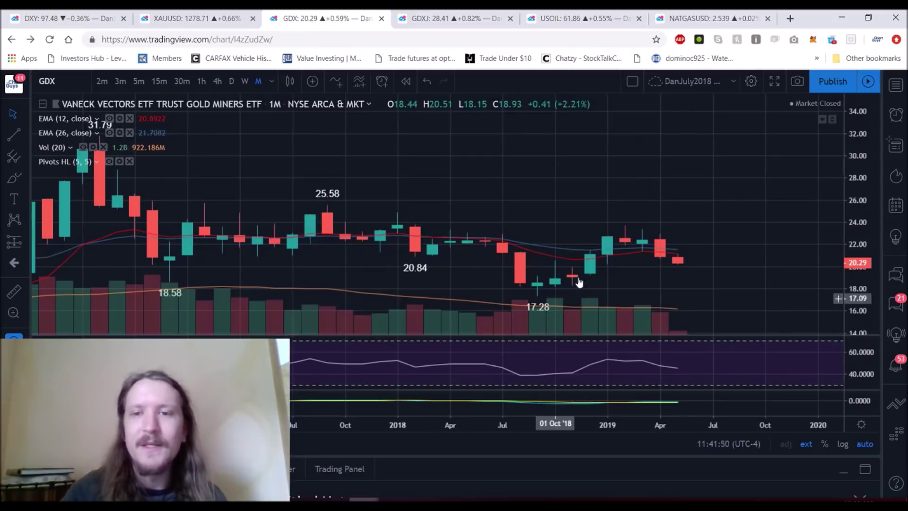
{"action": "scroll", "coordinate": [557, 202], "scroll_direction": "down", "scroll_amount": 5}
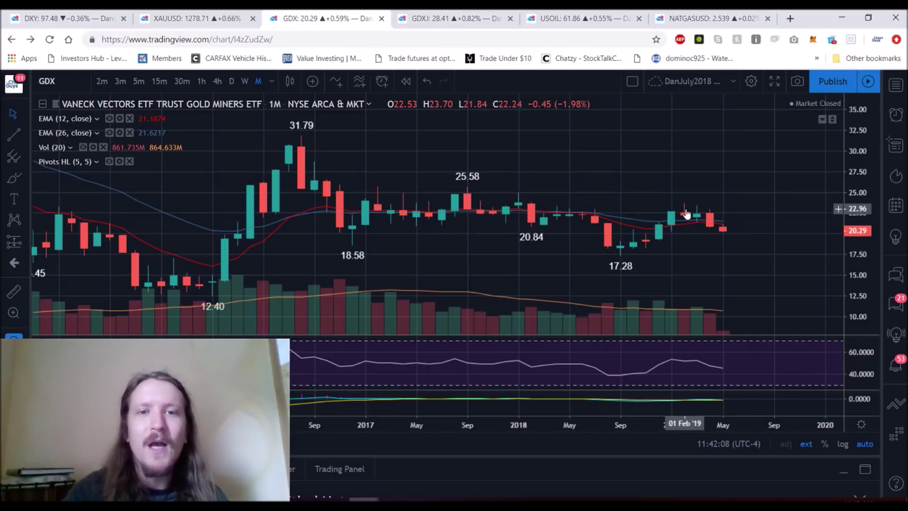
{"action": "scroll", "coordinate": [462, 221], "scroll_direction": "down", "scroll_amount": 3}
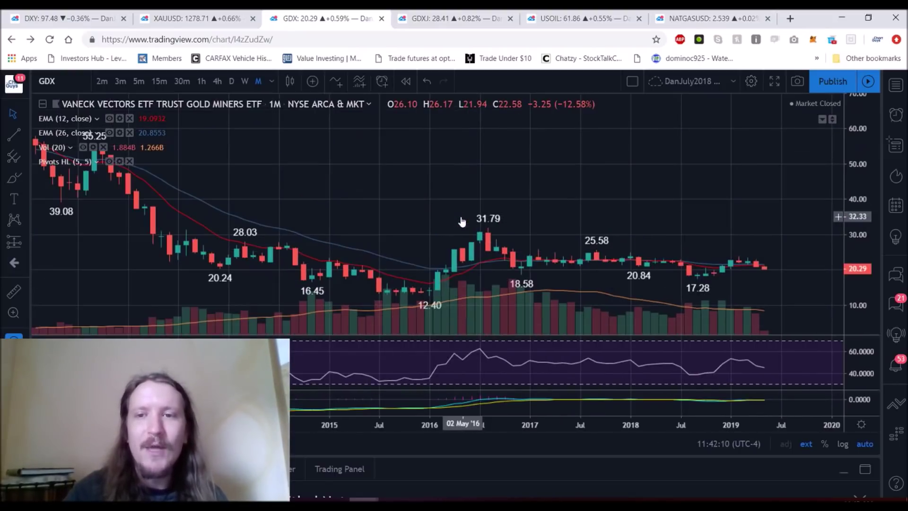
{"action": "scroll", "coordinate": [462, 222], "scroll_direction": "down", "scroll_amount": 2}
{"action": "scroll", "coordinate": [462, 222], "scroll_direction": "up", "scroll_amount": 3}
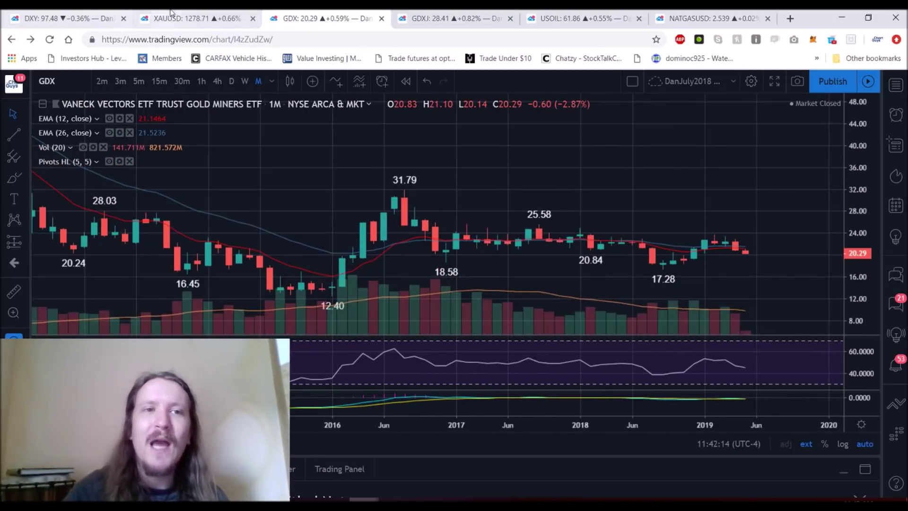
Step: Return to the gold chart and view several years of its price history on the monthly interval
{"action": "left_click", "coordinate": [239, 19]}
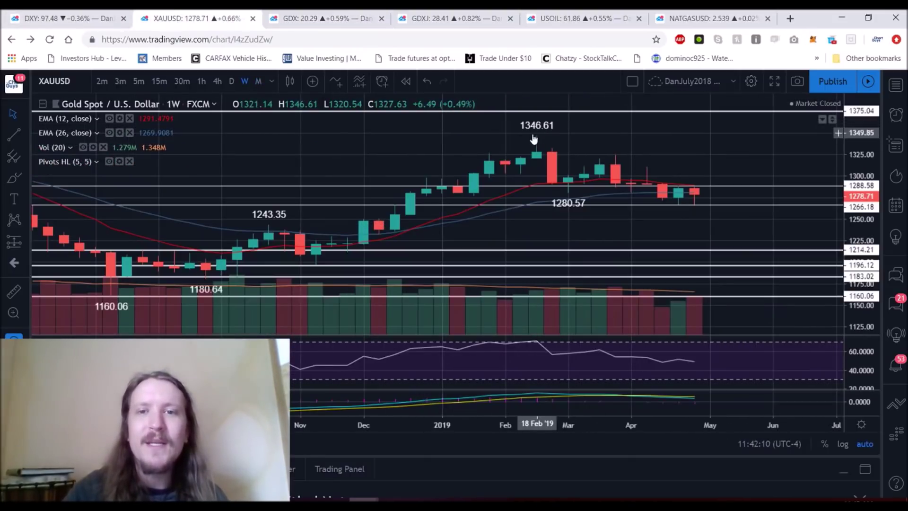
{"action": "left_click", "coordinate": [258, 81]}
{"action": "scroll", "coordinate": [523, 194], "scroll_direction": "down", "scroll_amount": 3}
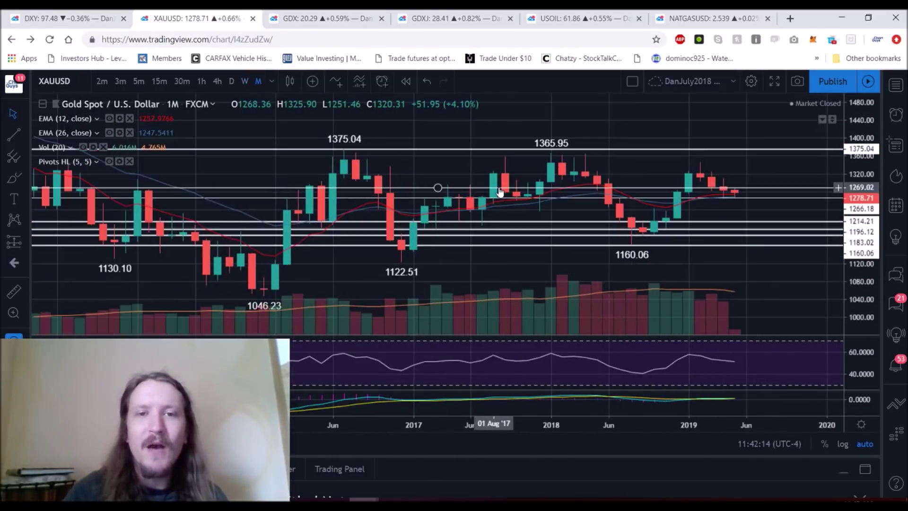
Step: Open the GDXJ junior gold miners chart and examine its most recent candles on the monthly interval
{"action": "key", "text": "ctrl+Tab"}
{"action": "key", "text": "ctrl+Tab"}
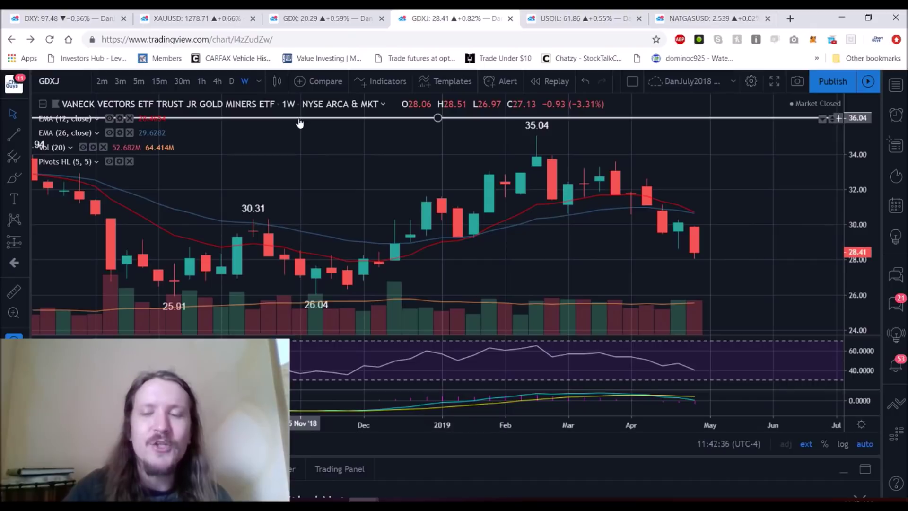
{"action": "left_click", "coordinate": [259, 80]}
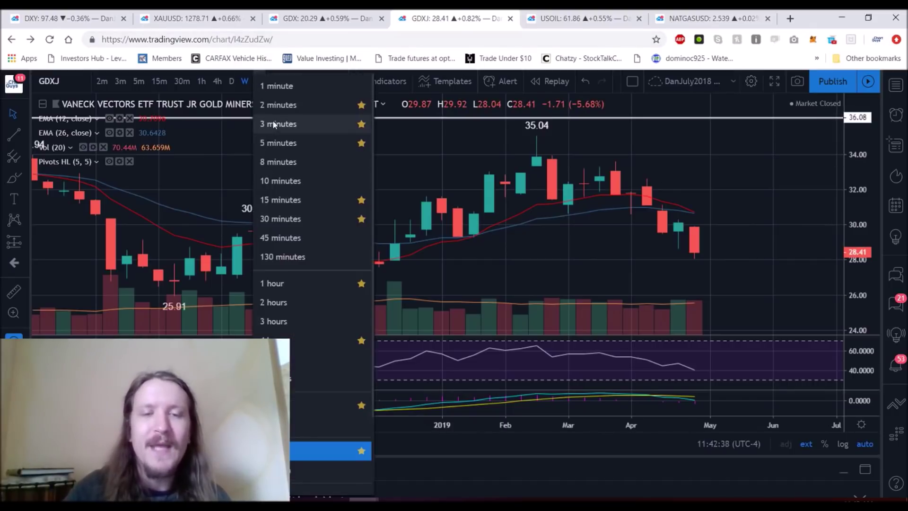
{"action": "left_click", "coordinate": [357, 470]}
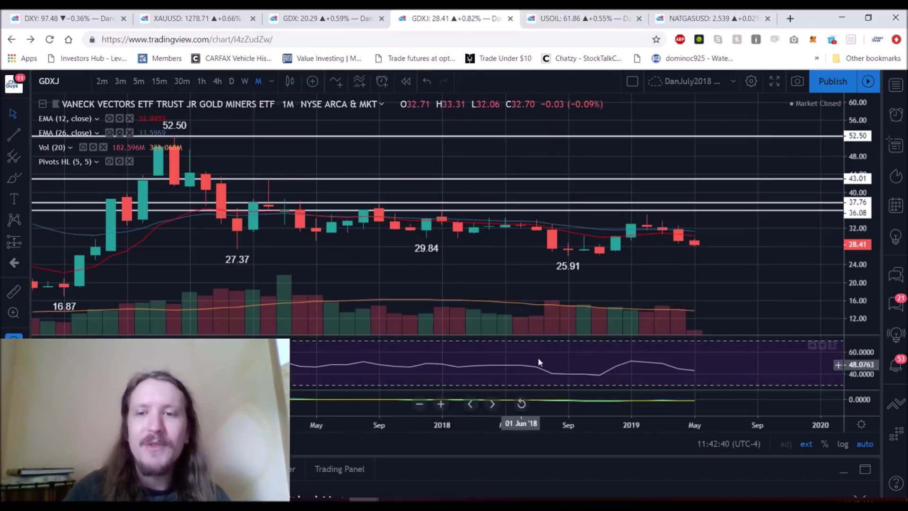
{"action": "scroll", "coordinate": [528, 360], "scroll_direction": "up", "scroll_amount": 4}
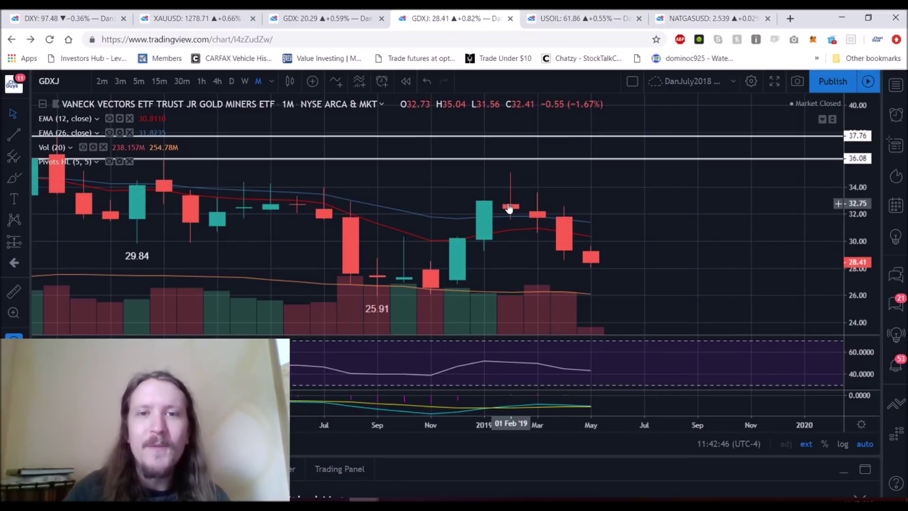
Step: Measure the GDXJ price move from the latest monthly close up to the February 2019 high
{"action": "left_click", "coordinate": [593, 265], "text": "shift"}
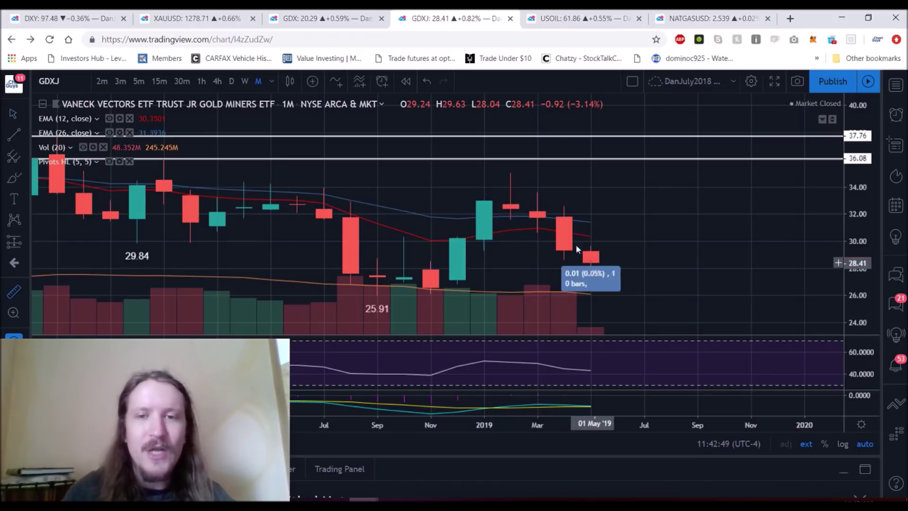
{"action": "left_click", "coordinate": [512, 173]}
Step: Return to the monthly GDX chart and measure the move from the latest close up to the February 2019 high
{"action": "left_click", "coordinate": [327, 18]}
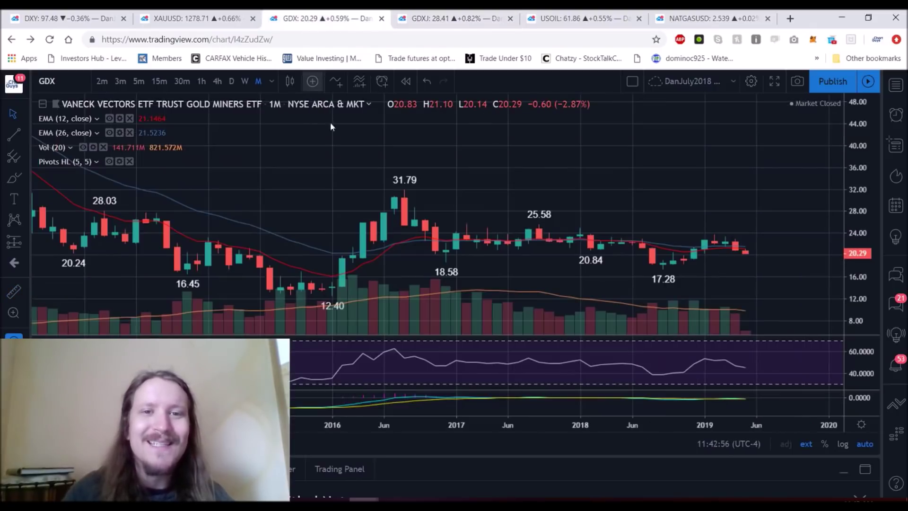
{"action": "scroll", "coordinate": [720, 250], "scroll_direction": "up", "scroll_amount": 5}
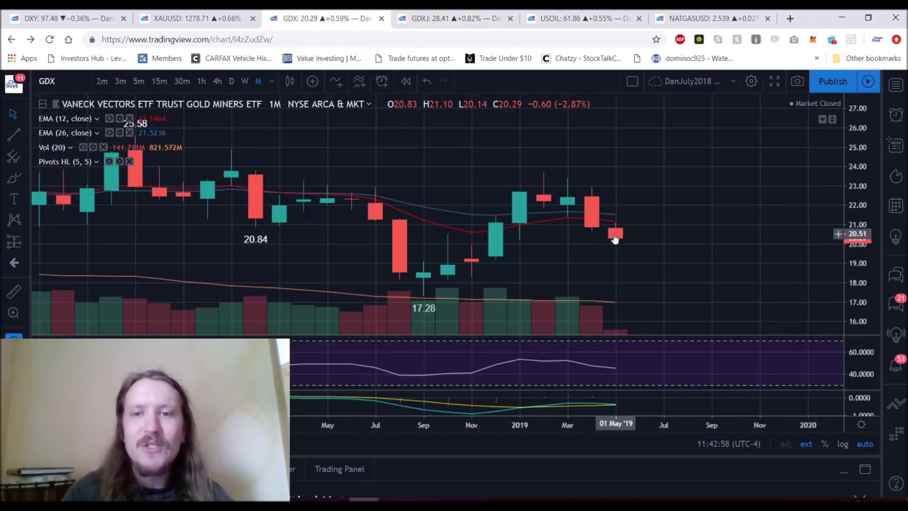
{"action": "left_click", "coordinate": [614, 238], "text": "shift"}
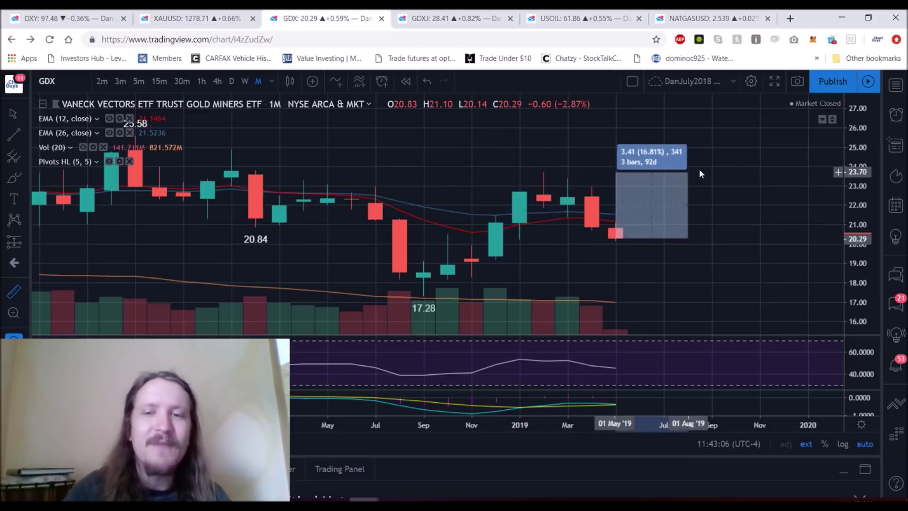
{"action": "left_click", "coordinate": [714, 166]}
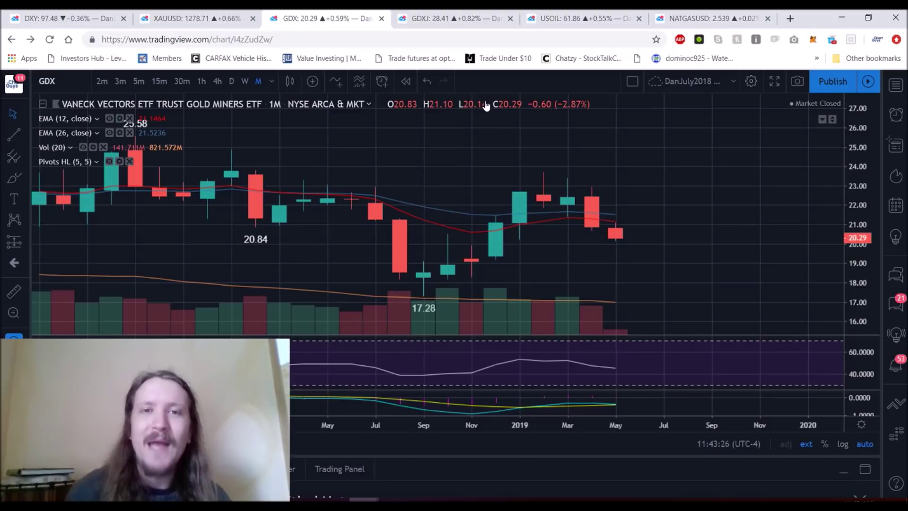
Step: Open the USOIL chart on the weekly interval and add a horizontal line at 54.50, the low of the 4 March 2019 candle
{"action": "left_click", "coordinate": [581, 18]}
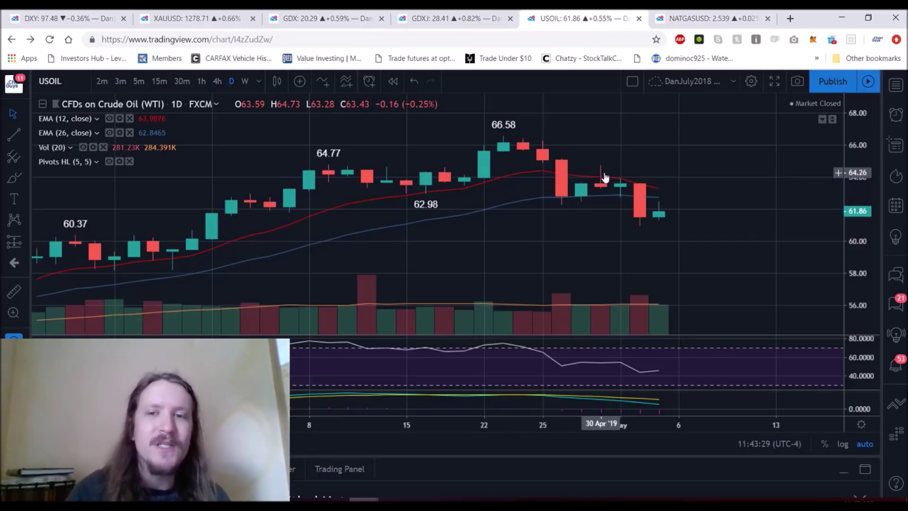
{"action": "left_click", "coordinate": [245, 84]}
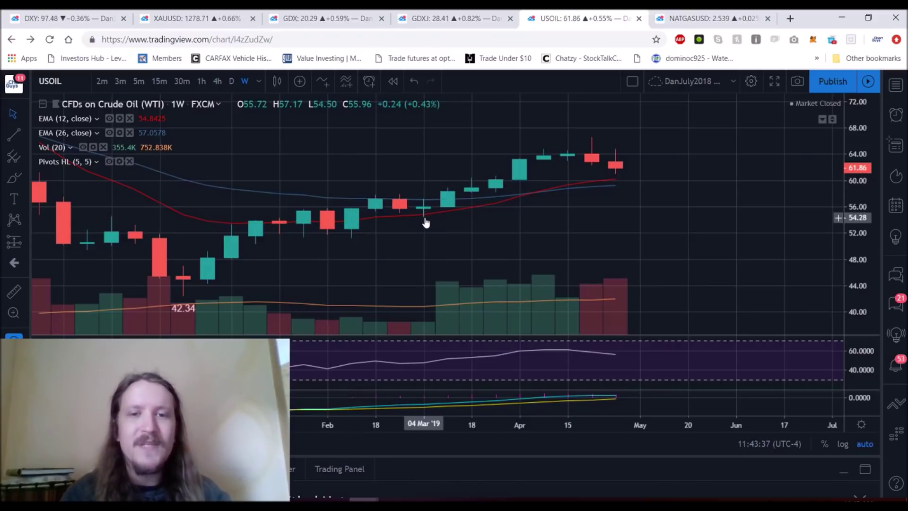
{"action": "key", "text": "alt+h"}
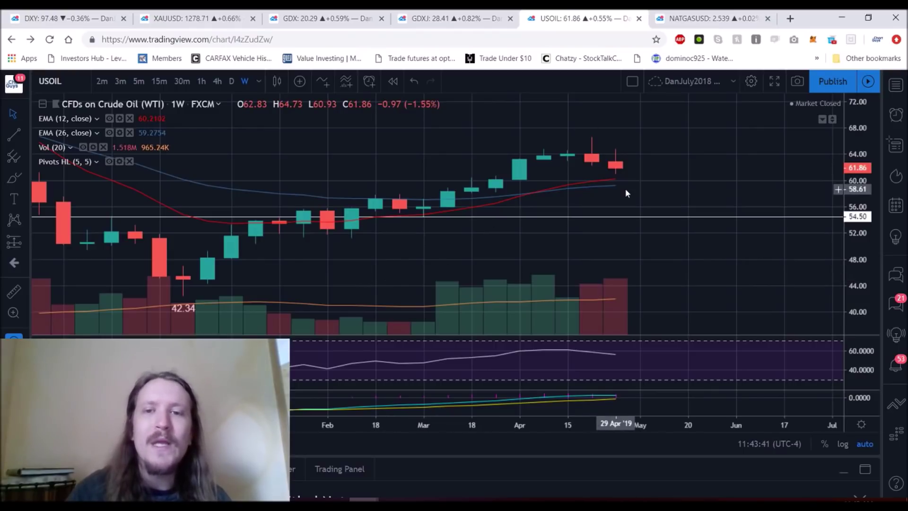
Step: Examine USOIL on the monthly interval around the October 2018 peak and return to the weekly interval
{"action": "left_click", "coordinate": [259, 83]}
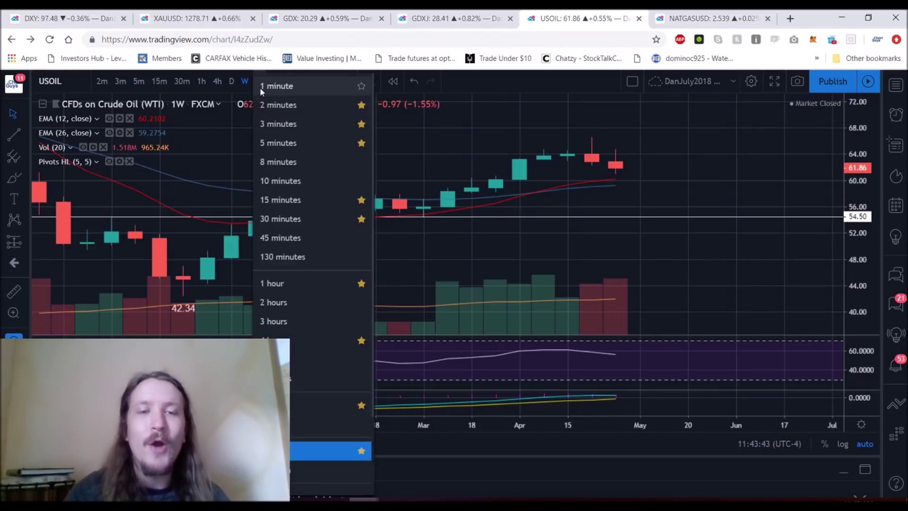
{"action": "left_click", "coordinate": [331, 451]}
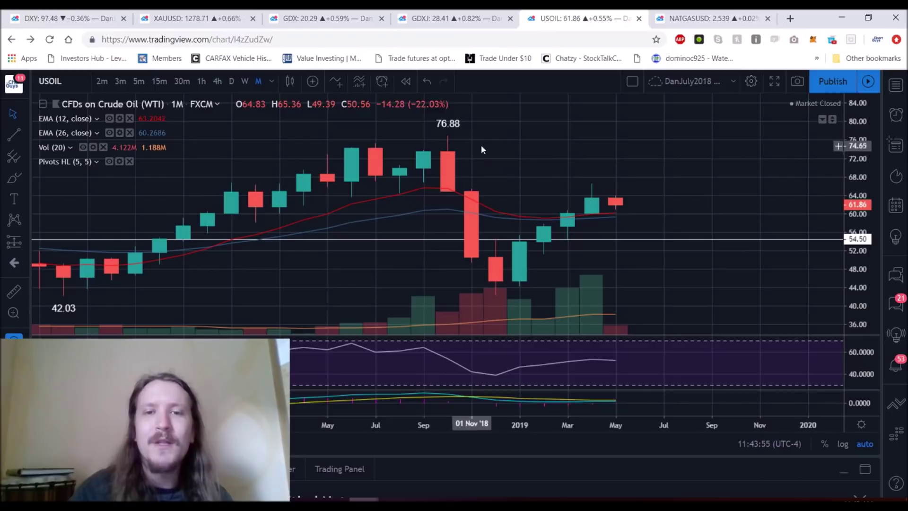
{"action": "left_click", "coordinate": [245, 81]}
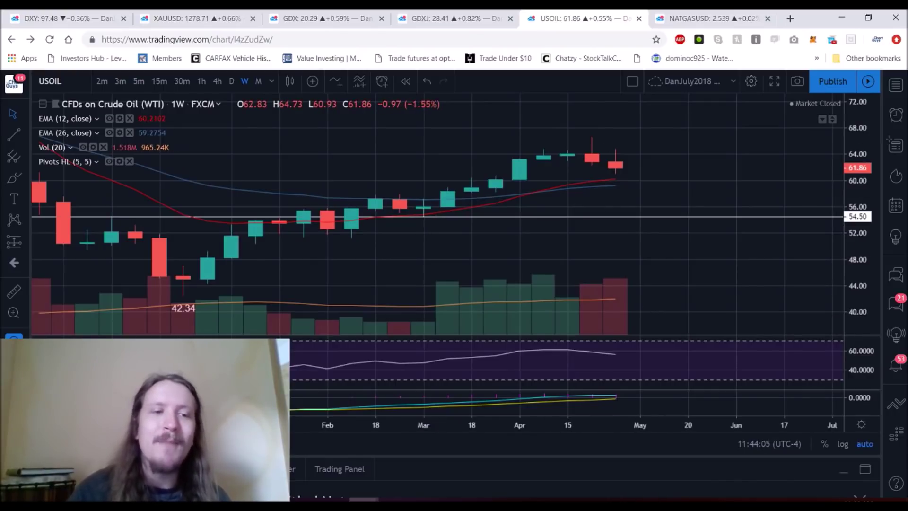
Step: Sketch a possible oil price path from the latest weekly candles to the 54.50 line with the brush and delete the strokes
{"action": "left_click", "coordinate": [13, 178]}
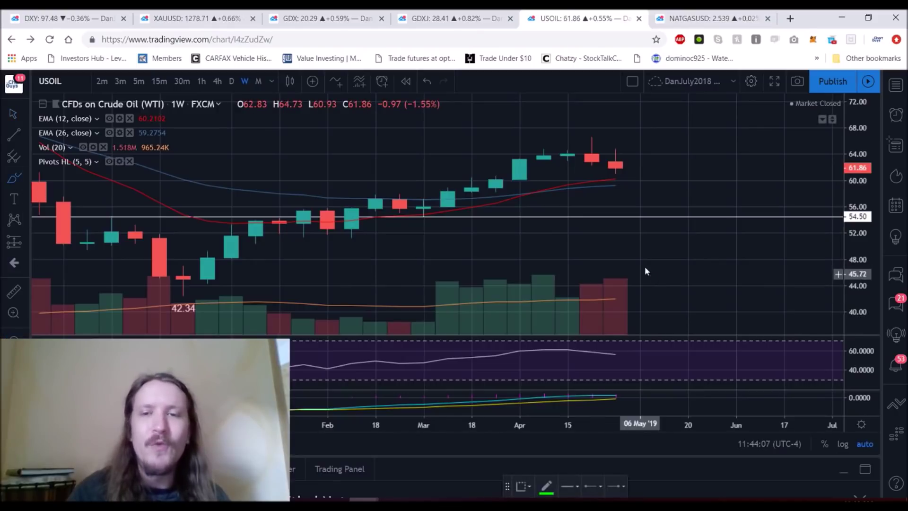
{"action": "mouse_move", "coordinate": [603, 161]}
{"action": "left_mouse_down"}
{"action": "mouse_move", "coordinate": [622, 184]}
{"action": "mouse_move", "coordinate": [643, 187]}
{"action": "mouse_move", "coordinate": [676, 155]}
{"action": "mouse_move", "coordinate": [736, 217]}
{"action": "left_mouse_up"}
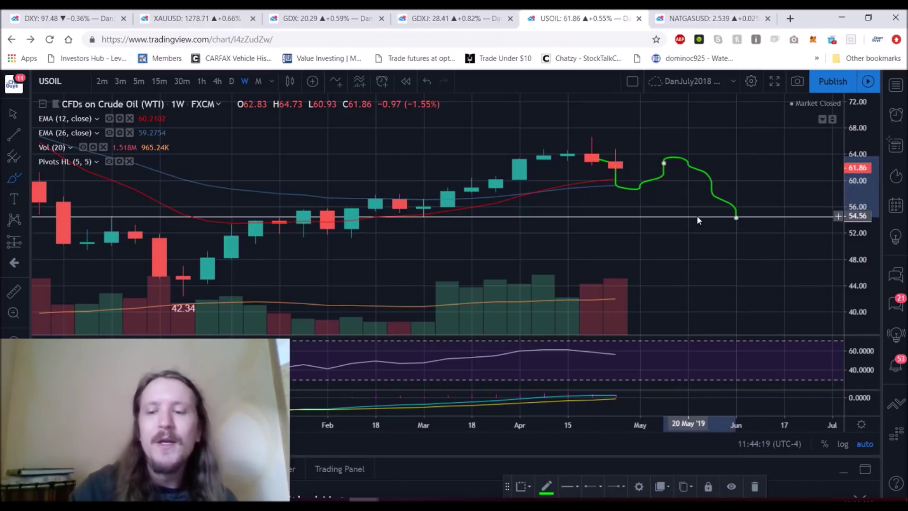
{"action": "key", "text": "Delete"}
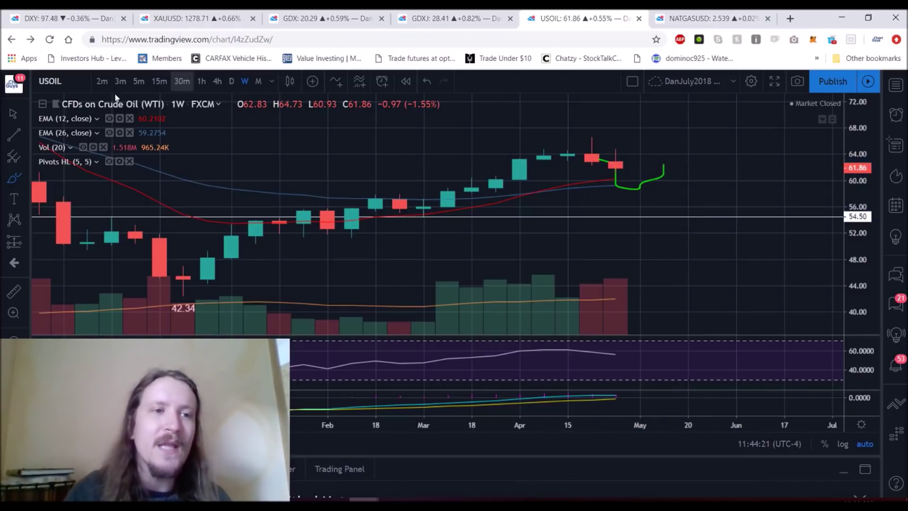
{"action": "left_click", "coordinate": [662, 181]}
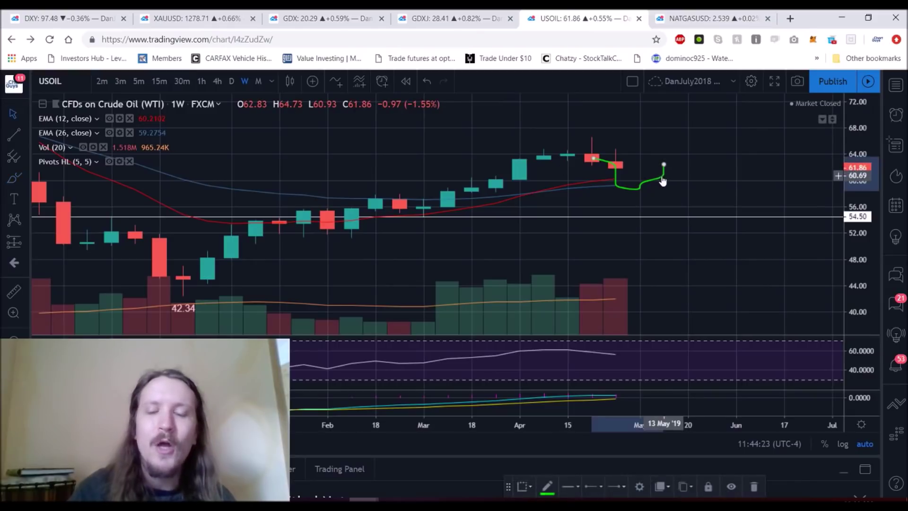
{"action": "key", "text": "Delete"}
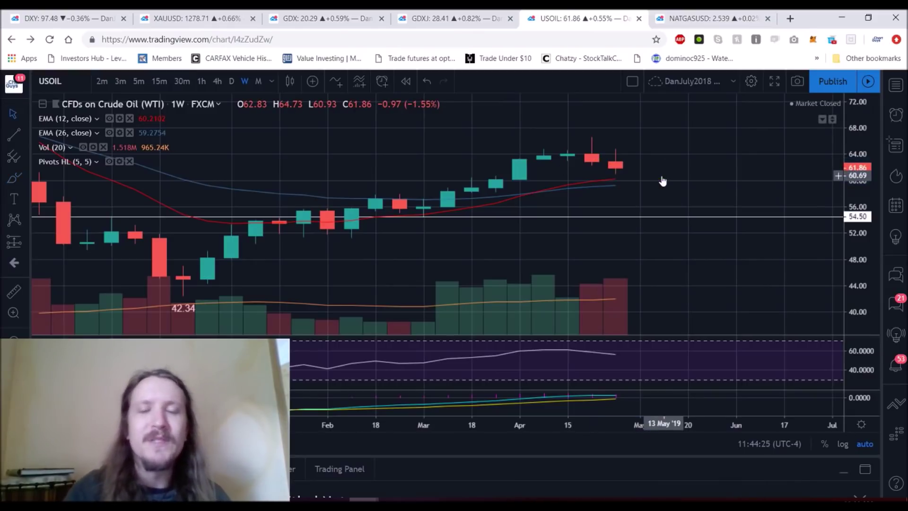
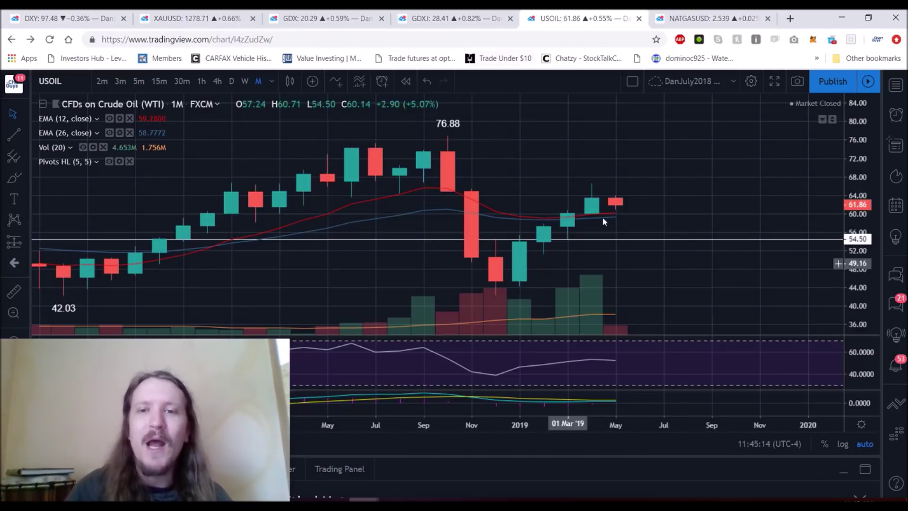
Step: Show USOIL on the daily interval and add horizontal lines at the 64.73 high and the 60.93 low
{"action": "left_click", "coordinate": [231, 80]}
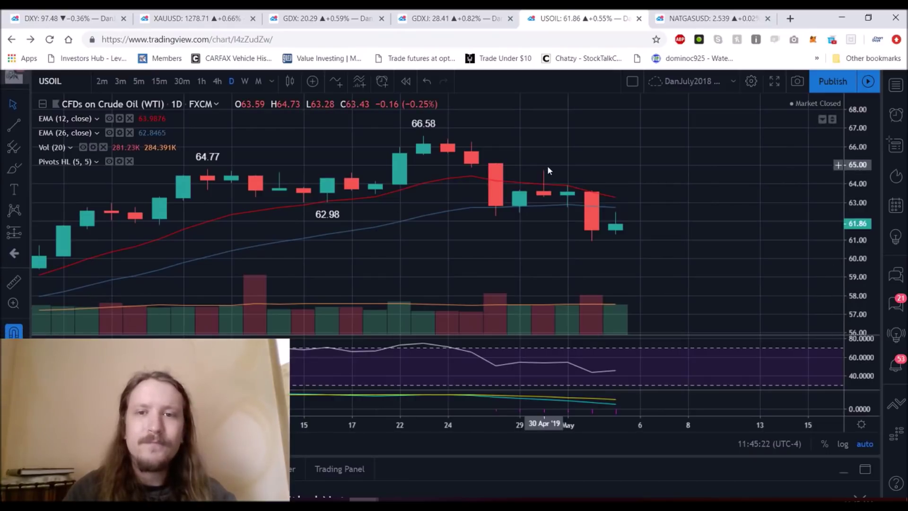
{"action": "type", "text": "H"}
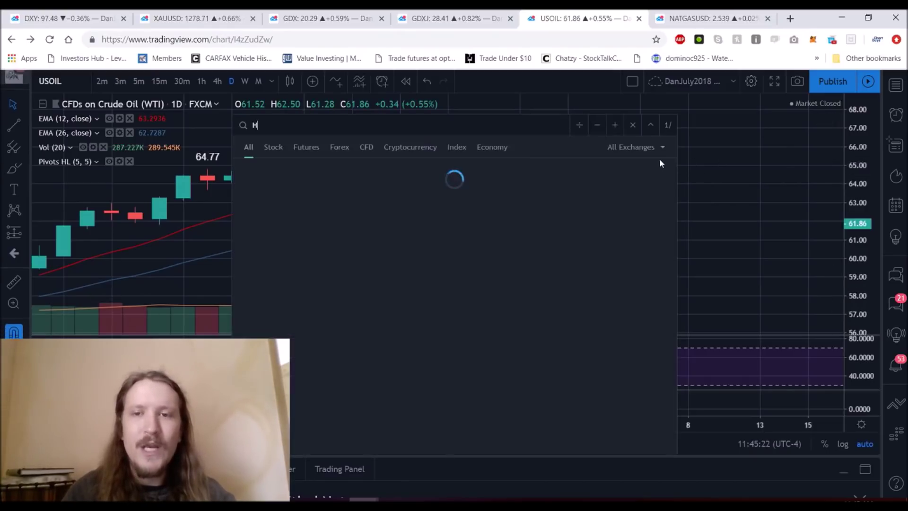
{"action": "key", "text": "Escape"}
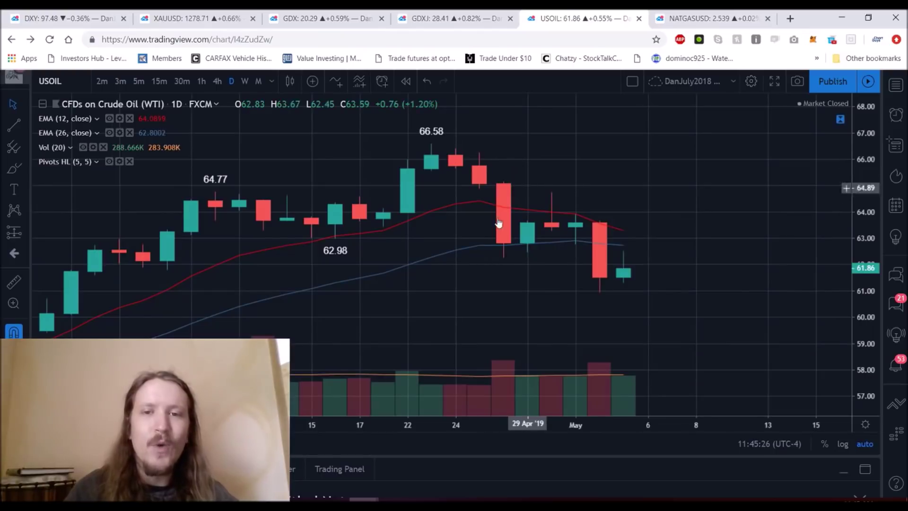
{"action": "left_click", "coordinate": [548, 191]}
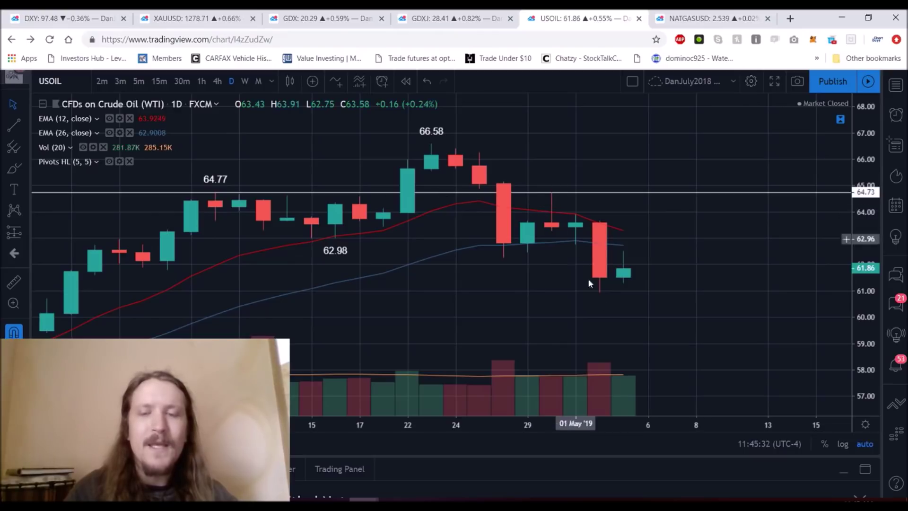
{"action": "left_click", "coordinate": [602, 296]}
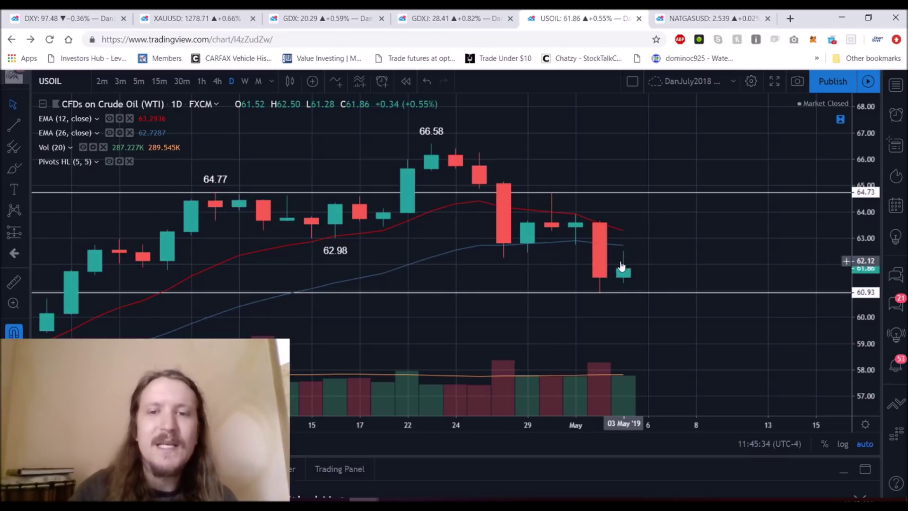
{"action": "scroll", "coordinate": [607, 261], "scroll_direction": "down", "scroll_amount": 2}
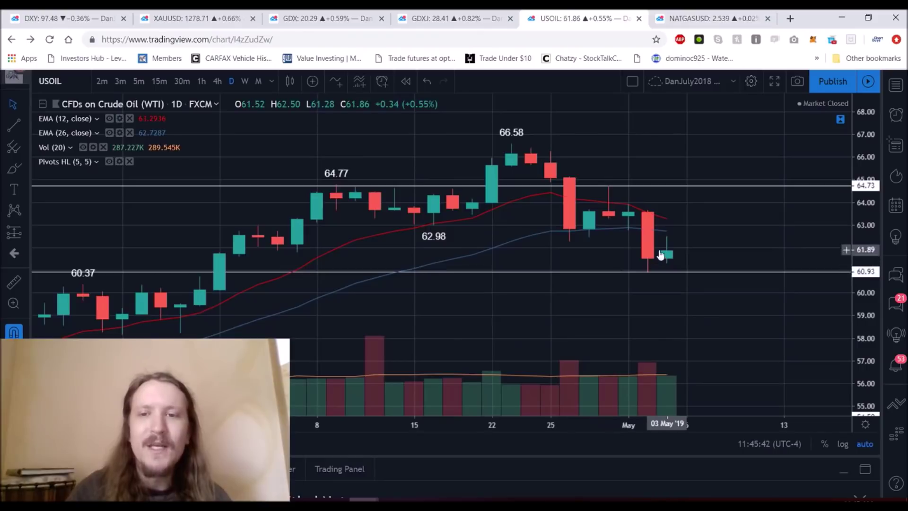
Step: Open the daily NATGASUSD chart and add horizontal lines at the 2.442 low and the 2.596 high
{"action": "left_click", "coordinate": [707, 18]}
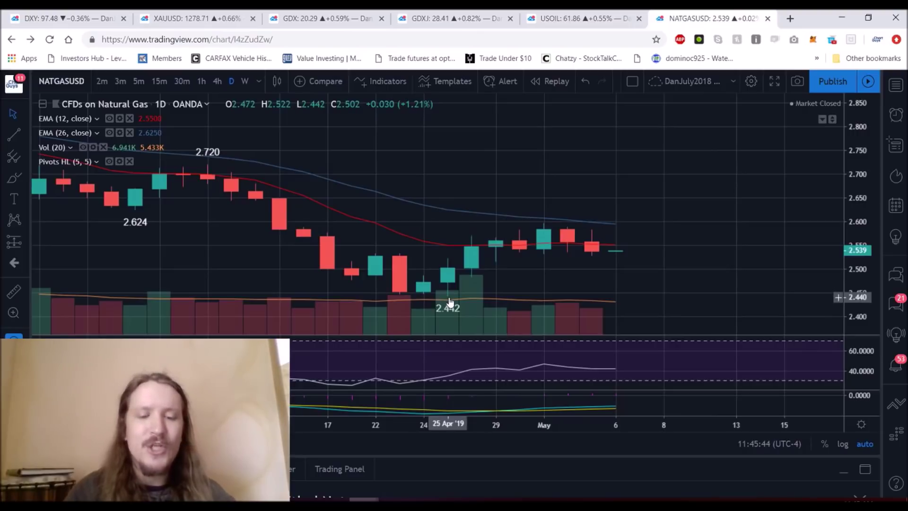
{"action": "key", "text": "alt+h"}
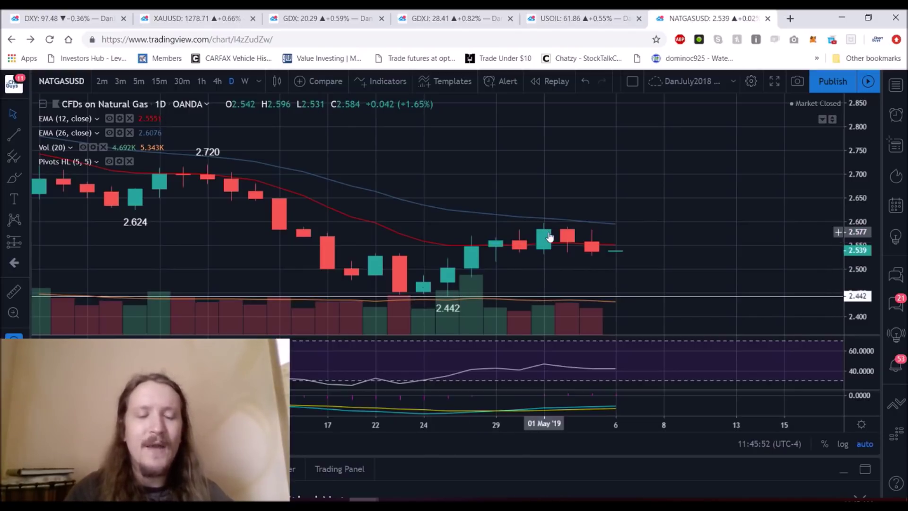
{"action": "key", "text": "alt+h"}
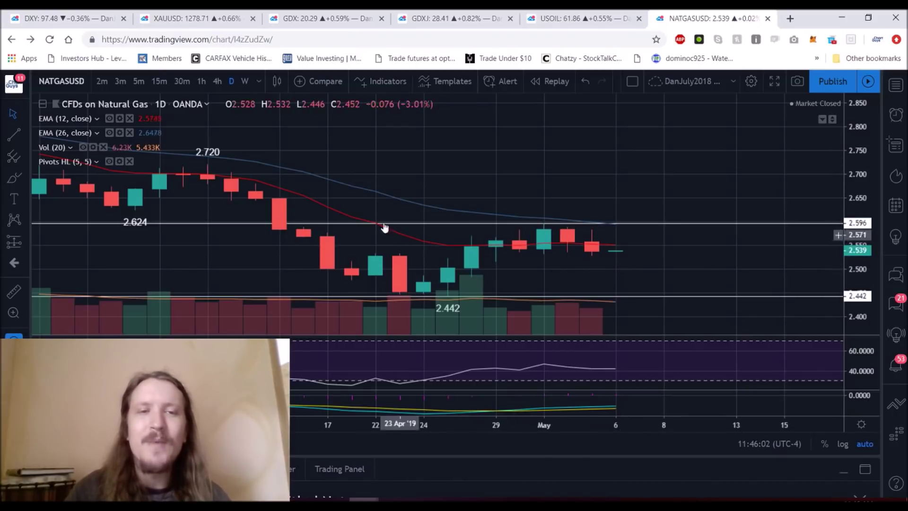
Step: Check natural gas against both marked levels on the weekly interval and return to the daily interval
{"action": "left_click", "coordinate": [249, 81]}
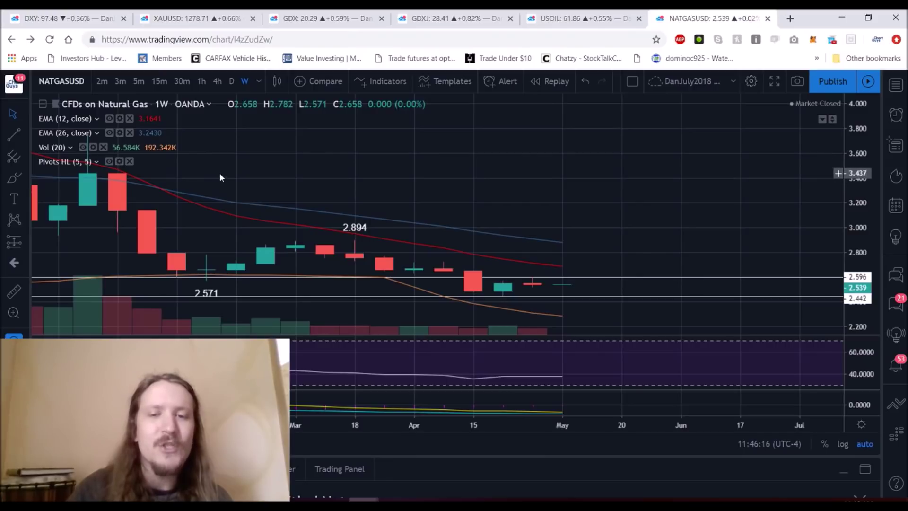
{"action": "left_click", "coordinate": [232, 81]}
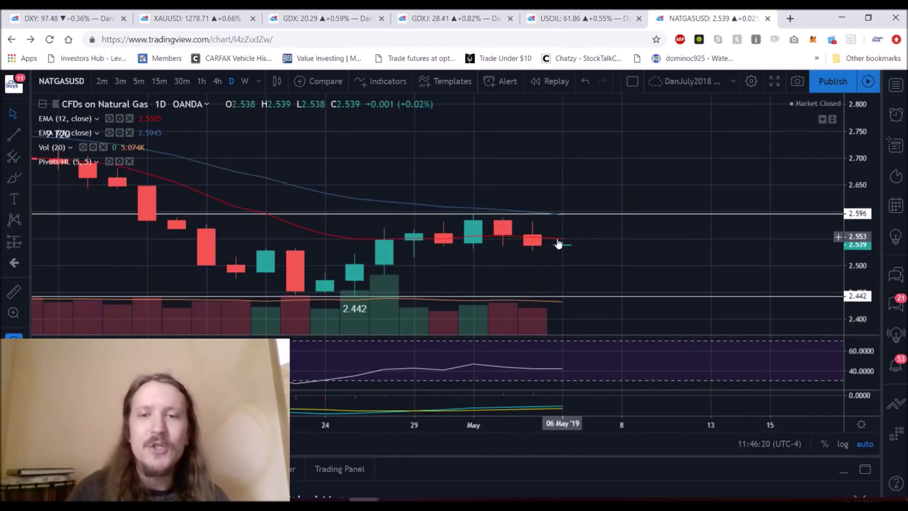